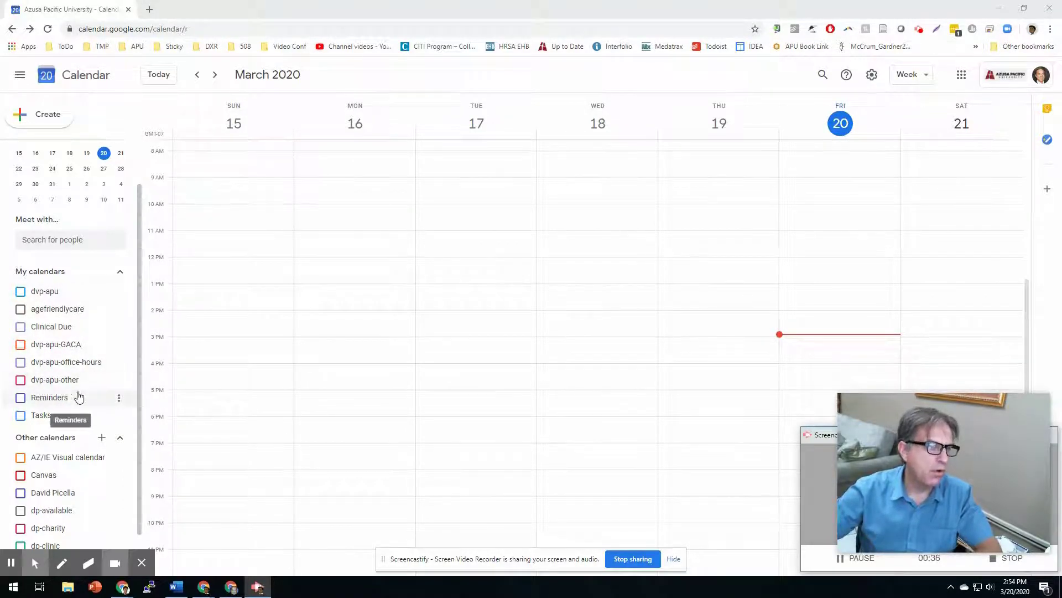
Show the dvp-apu-office-hours calendar to view its existing appointment blocks, and hide it again.
left_click(20, 363)
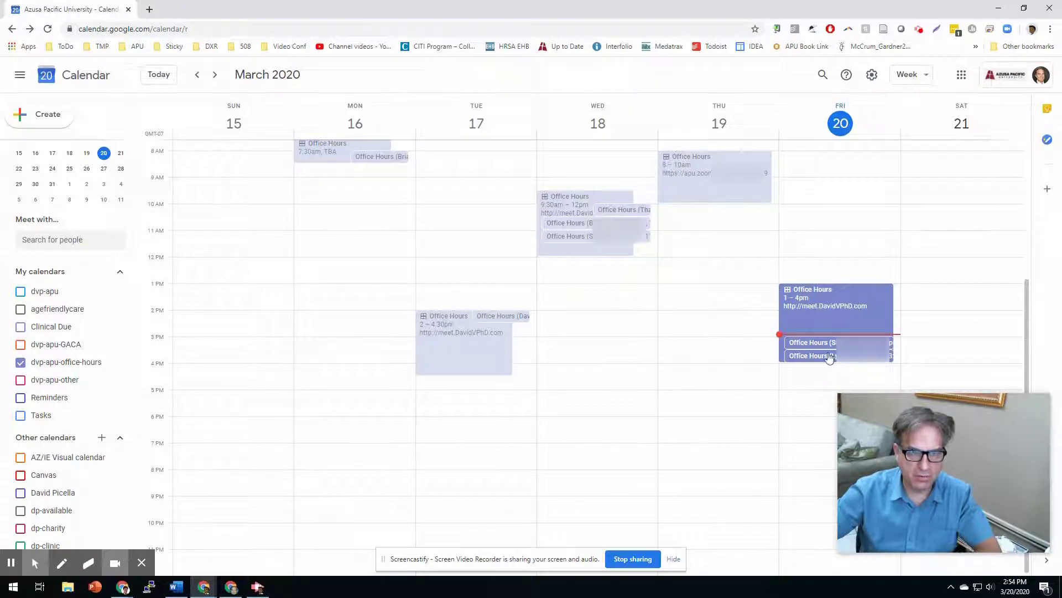
left_click(20, 363)
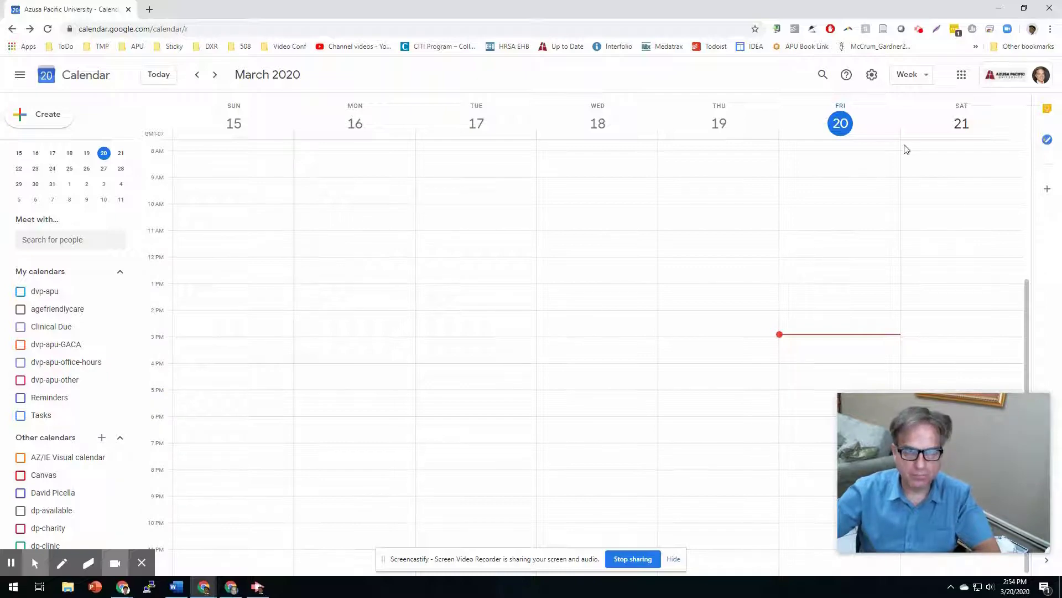
Create a new calendar named OfficeHours from the calendar settings and return to the week view.
left_click(872, 76)
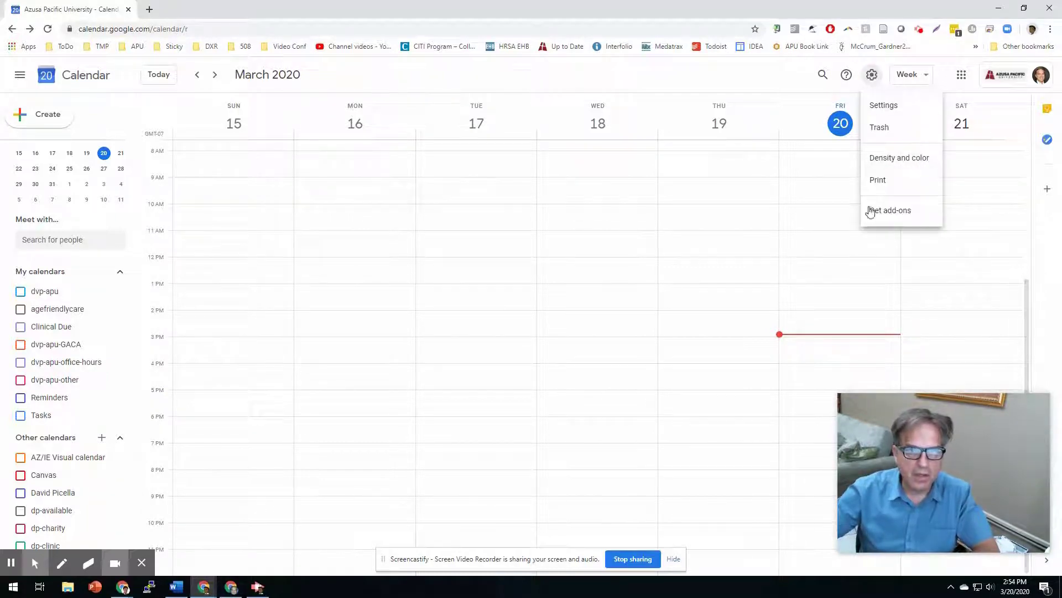
left_click(889, 110)
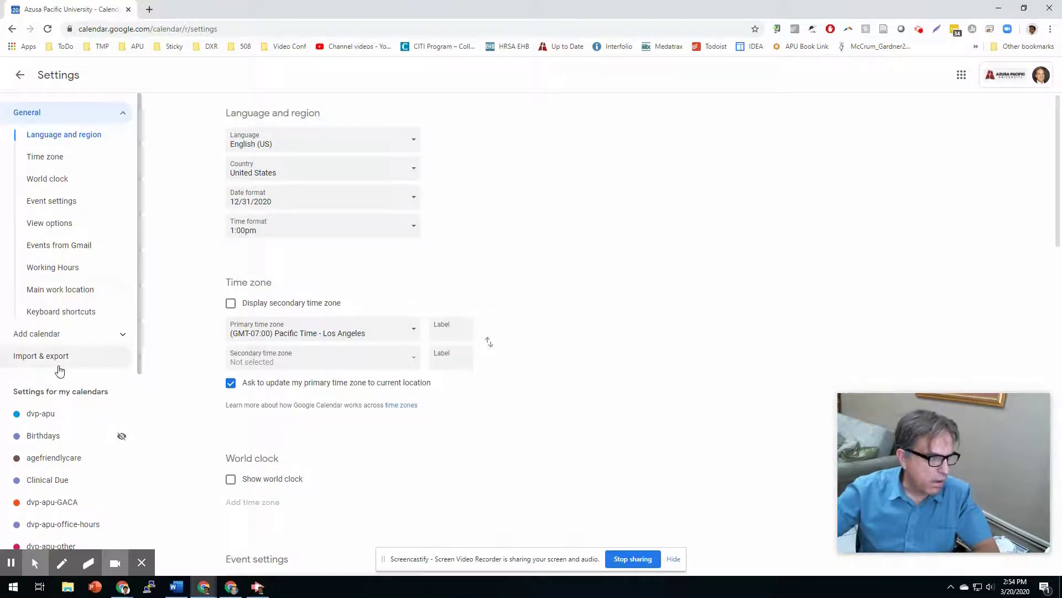
left_click(43, 333)
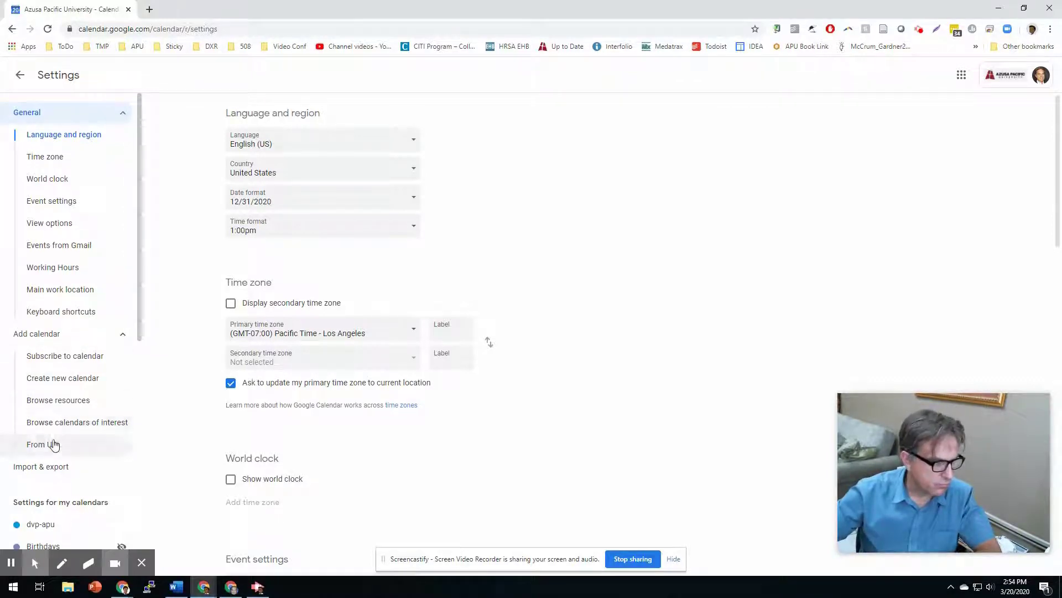
left_click(56, 385)
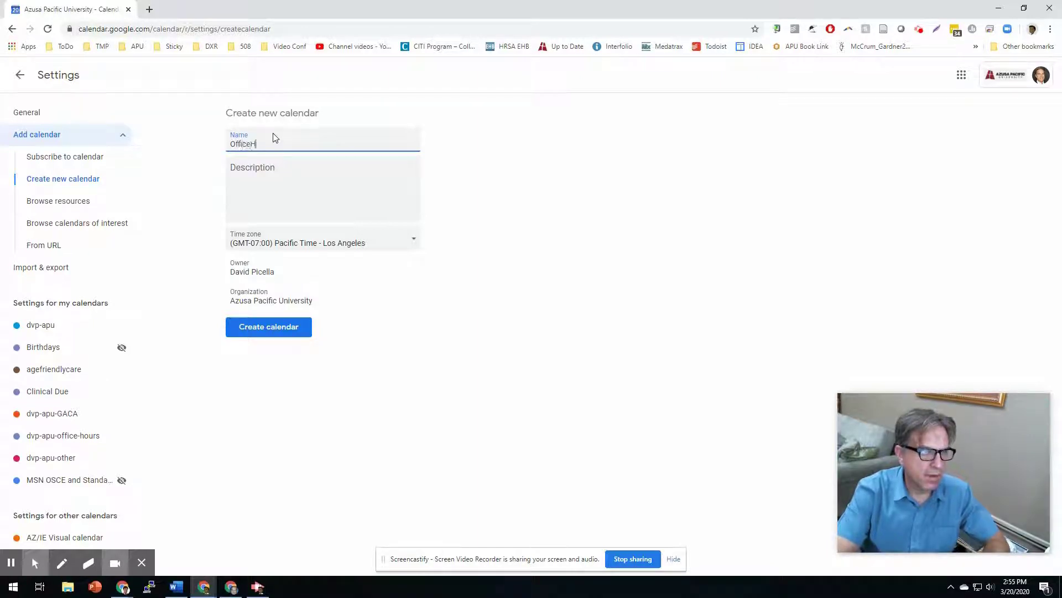
key("BackSpace")
key("BackSpace")
key("BackSpace")
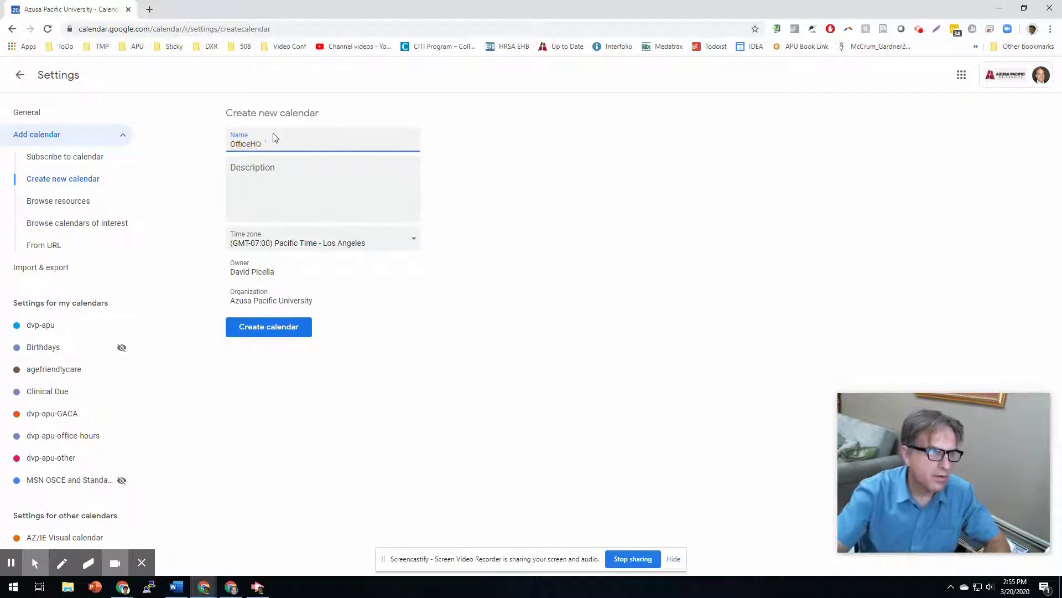
type("ours")
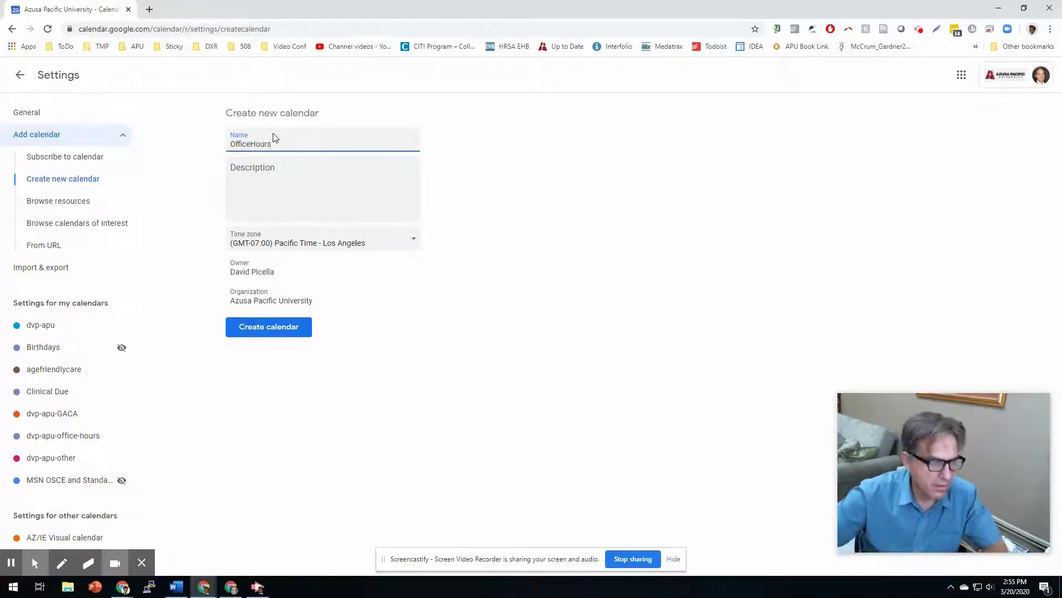
left_click(284, 166)
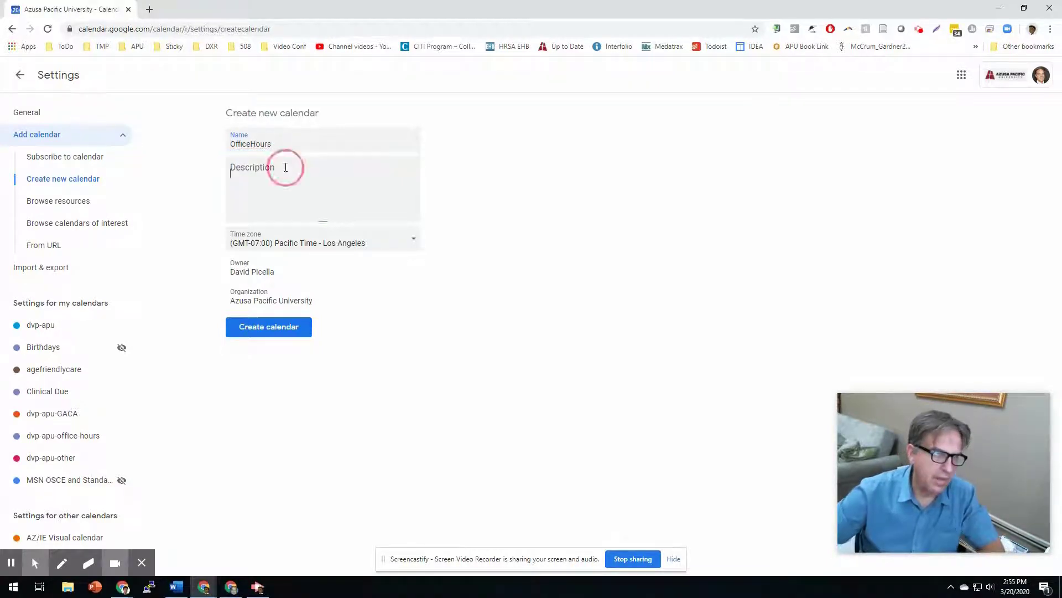
left_click(269, 337)
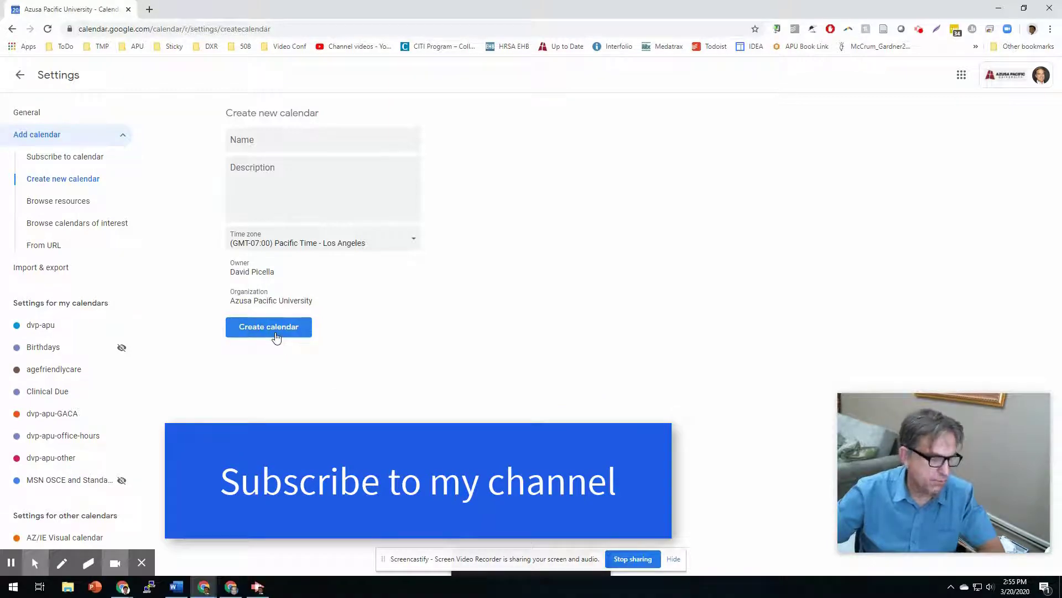
left_click(20, 77)
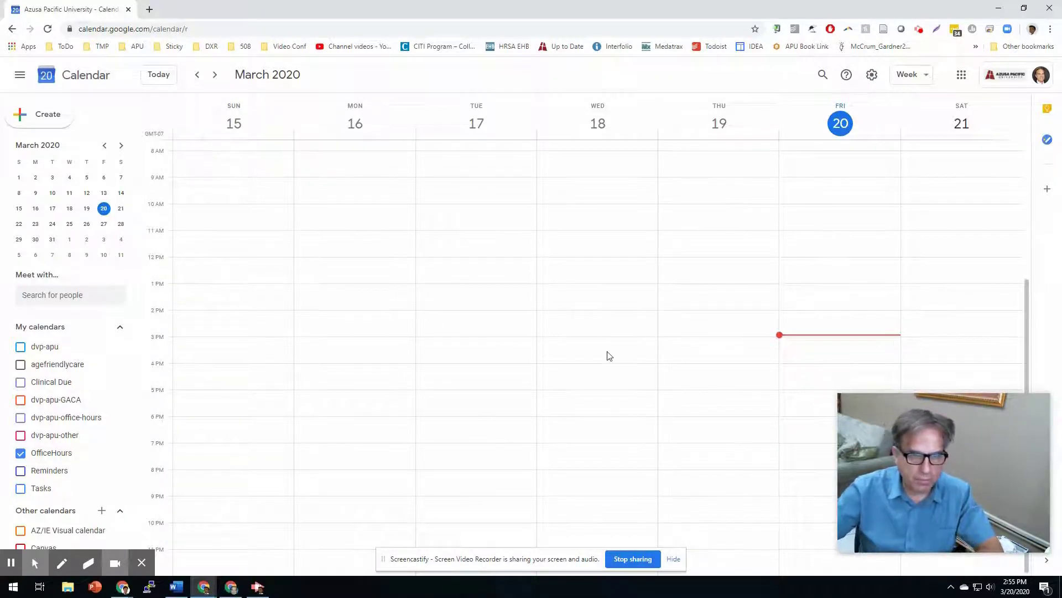
Draft an event titled OfficeHours on Thursday, March 19, from 4:00pm to 8:00pm.
left_click_drag(680, 368, 679, 464)
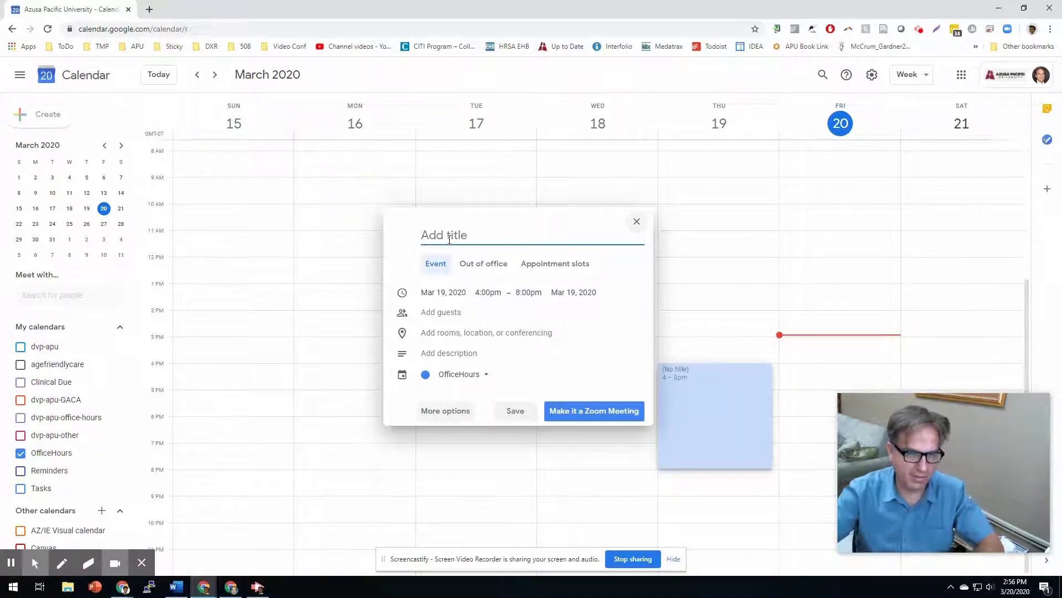
type("Of")
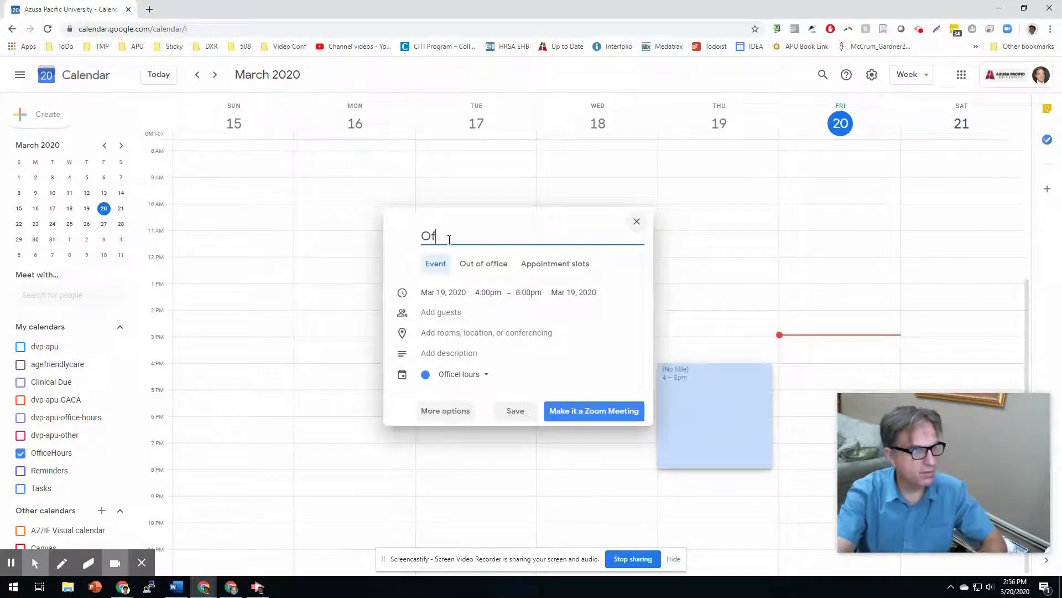
type("ficeHurs")
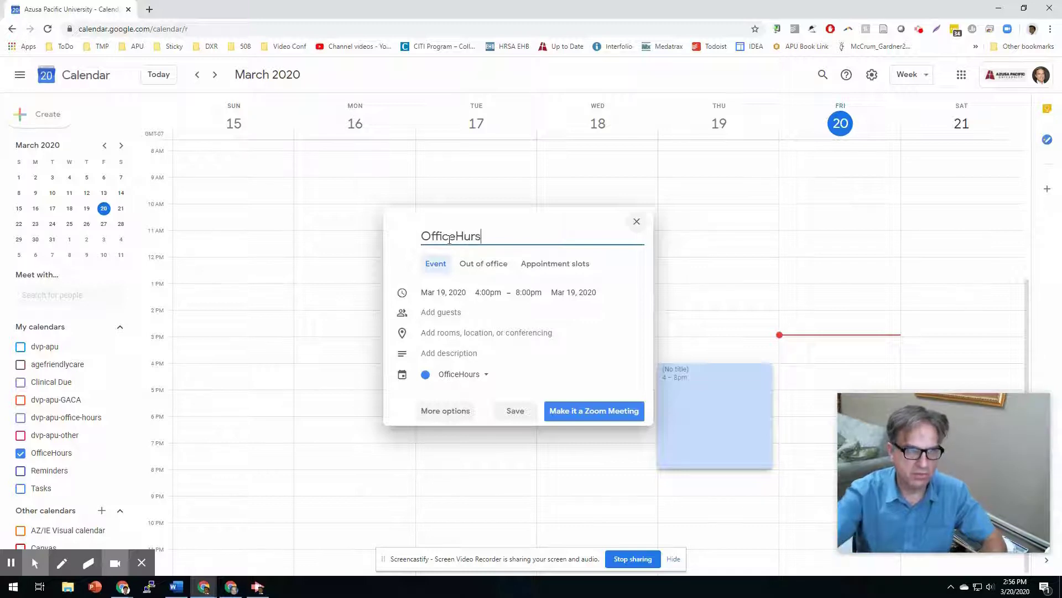
key("BackSpace")
key("BackSpace")
key("BackSpace")
type("ours")
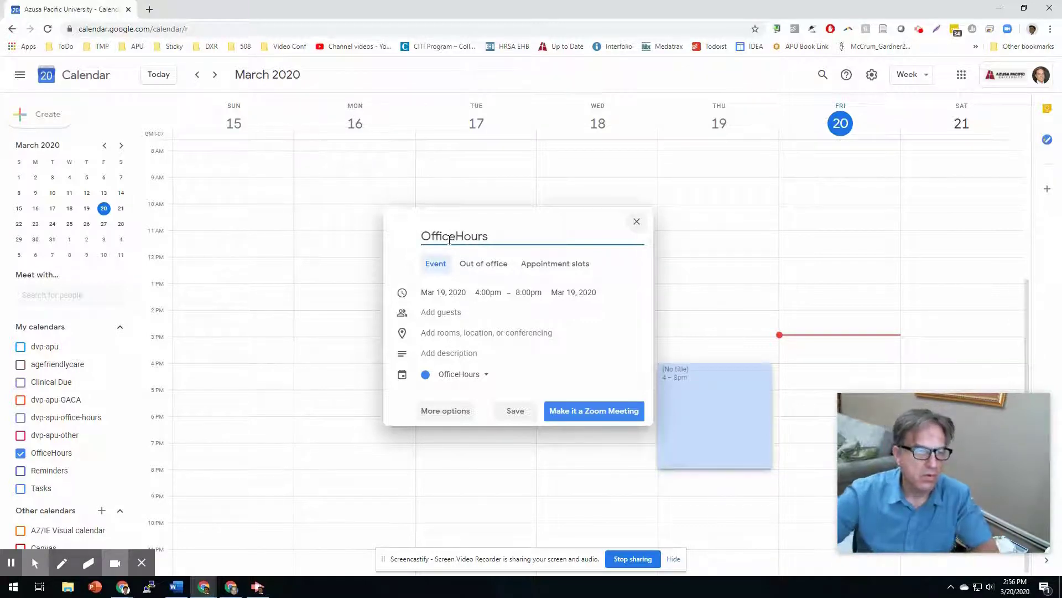
Turn the event into appointment slots and assign it to the OfficeHours calendar.
left_click(533, 268)
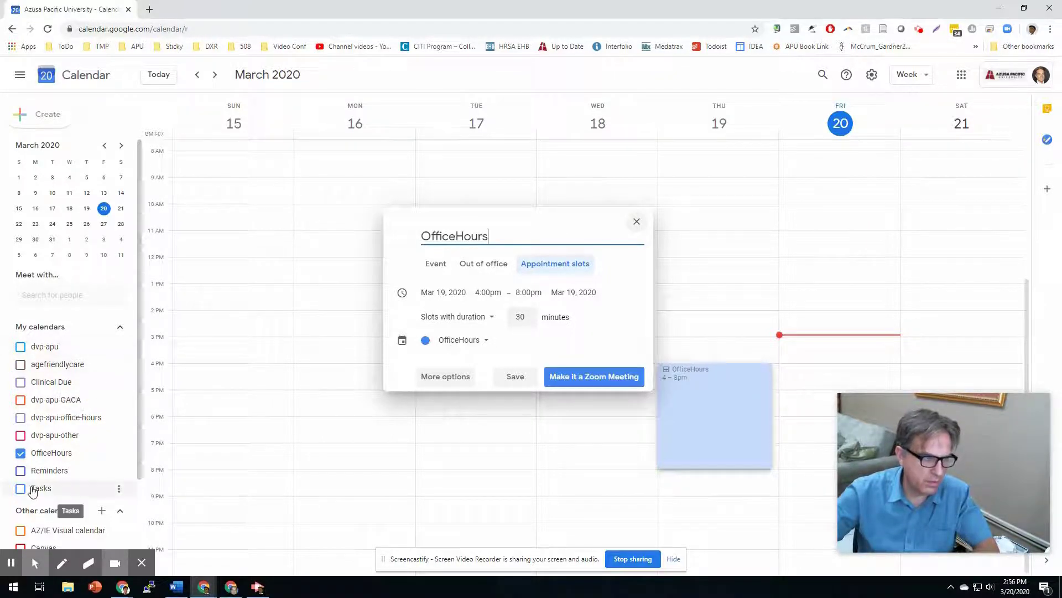
left_click(442, 340)
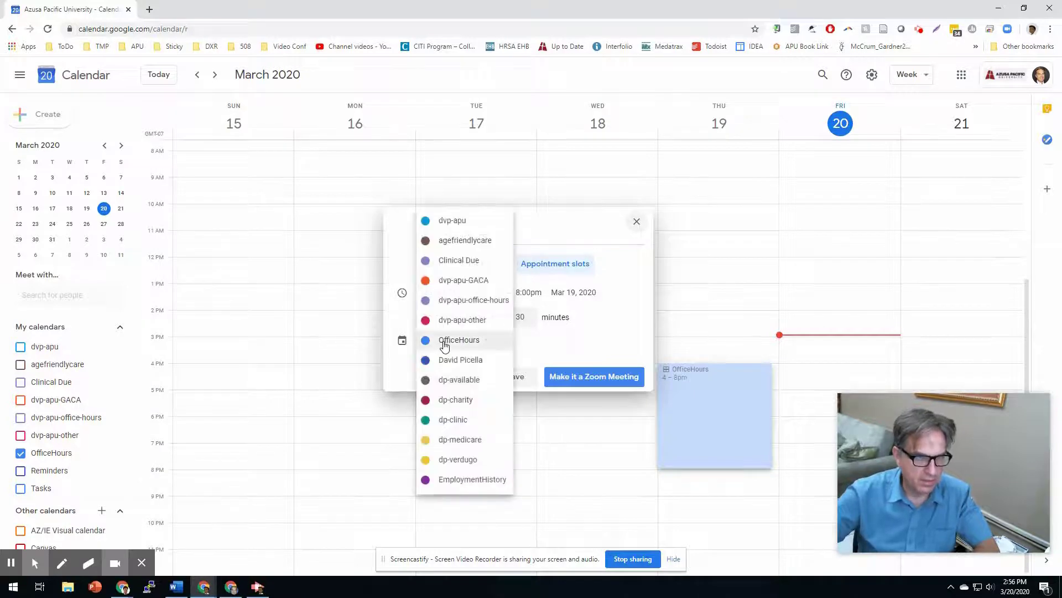
left_click(444, 340)
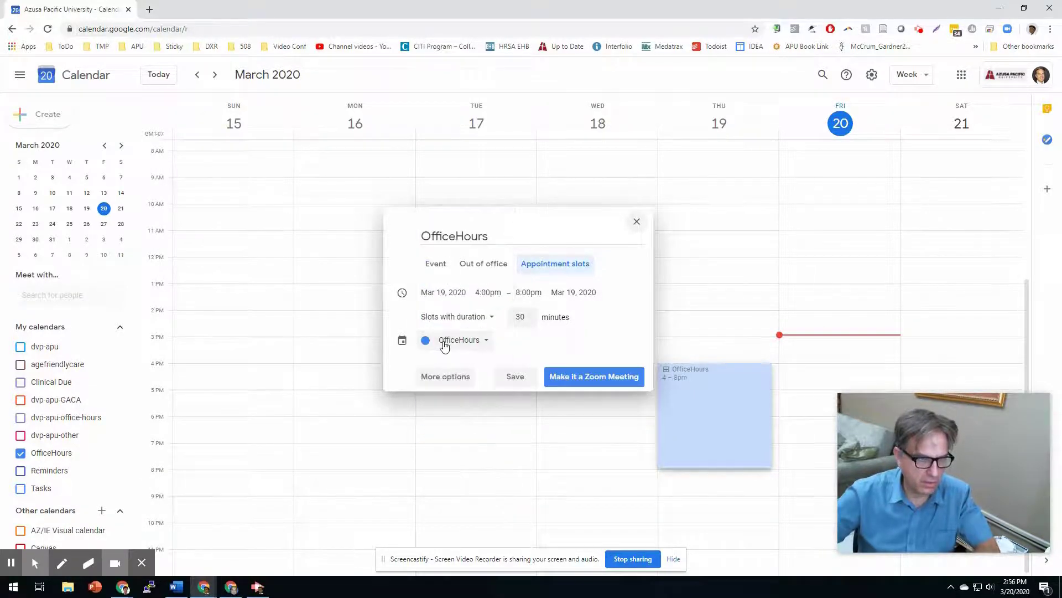
In the full event details, make it a Zoom meeting and start the description with "See you there online.".
left_click(443, 380)
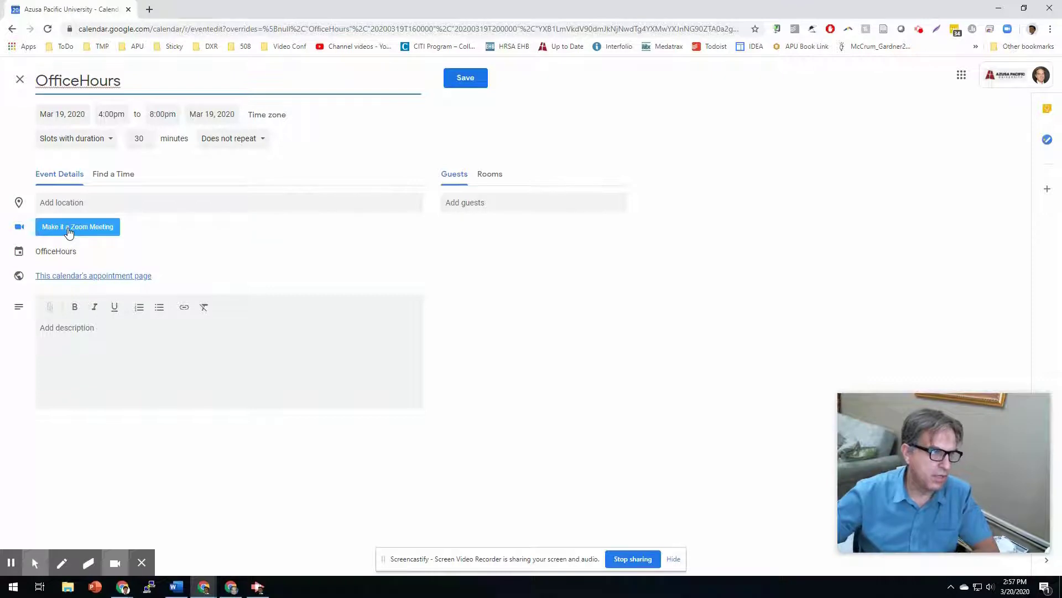
left_click(69, 231)
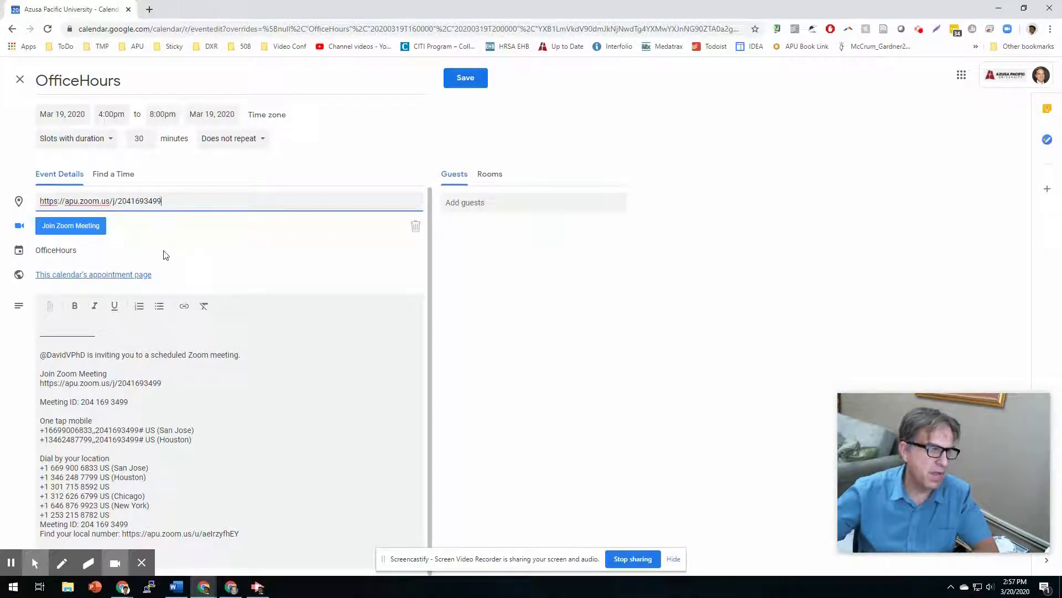
left_click(82, 328)
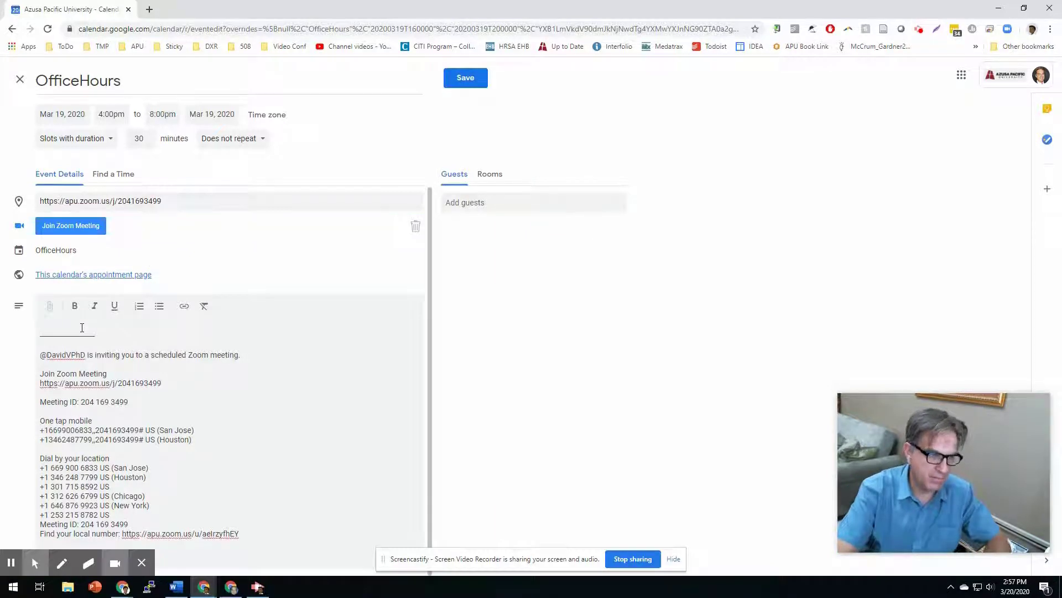
type("See y")
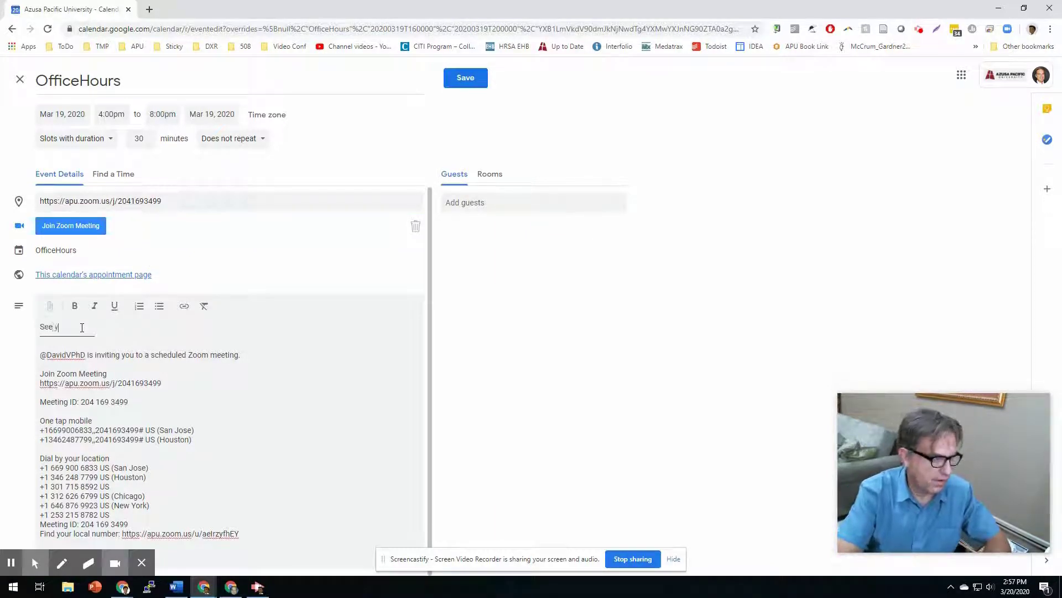
type("ou there o")
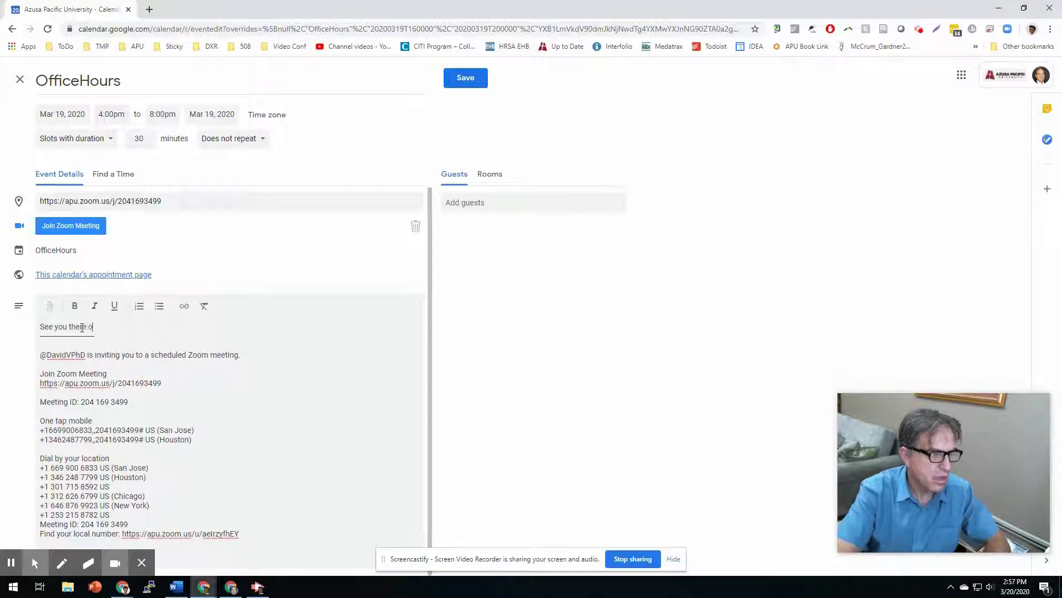
type("nline.")
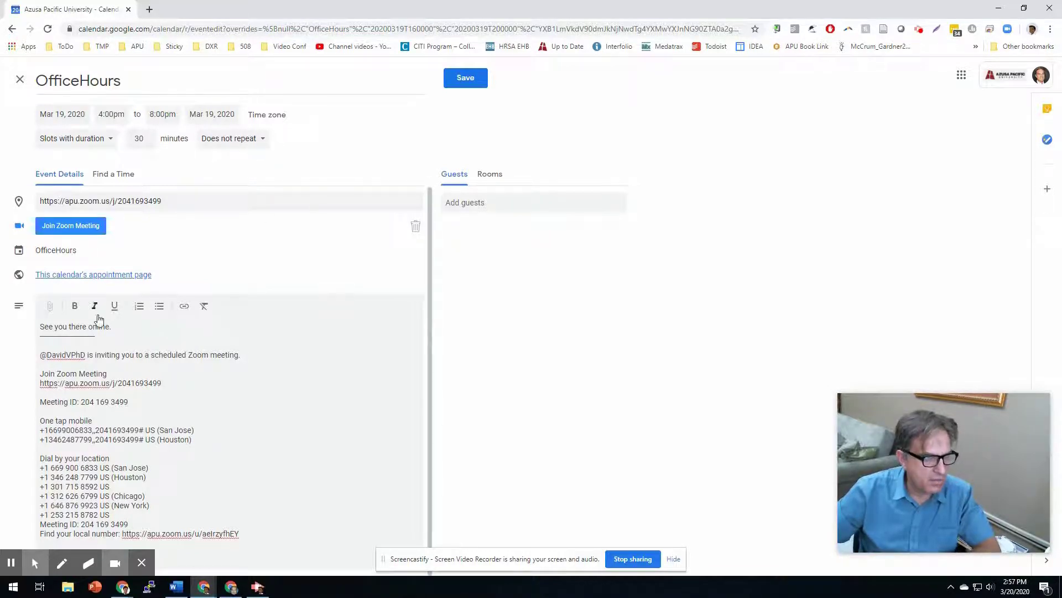
Check the event's recurrence options and save the OfficeHours appointment slots.
left_click(227, 143)
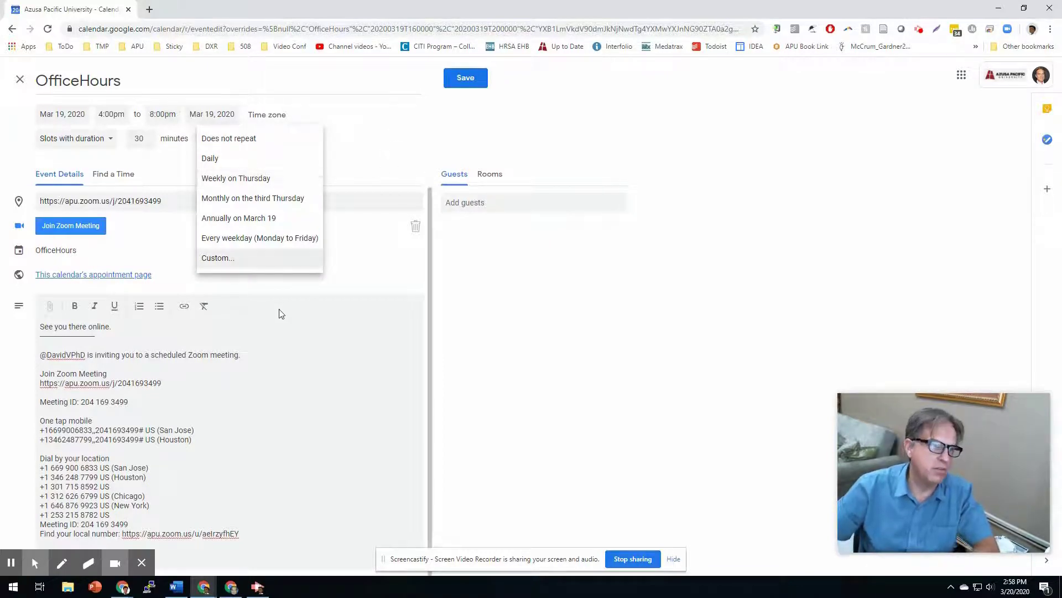
left_click(418, 141)
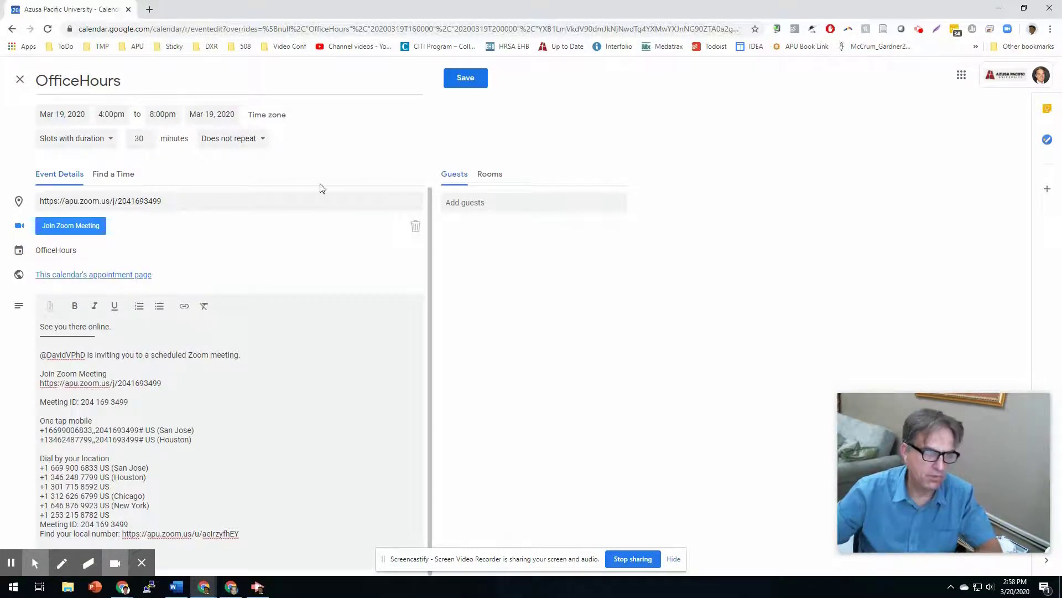
left_click(472, 80)
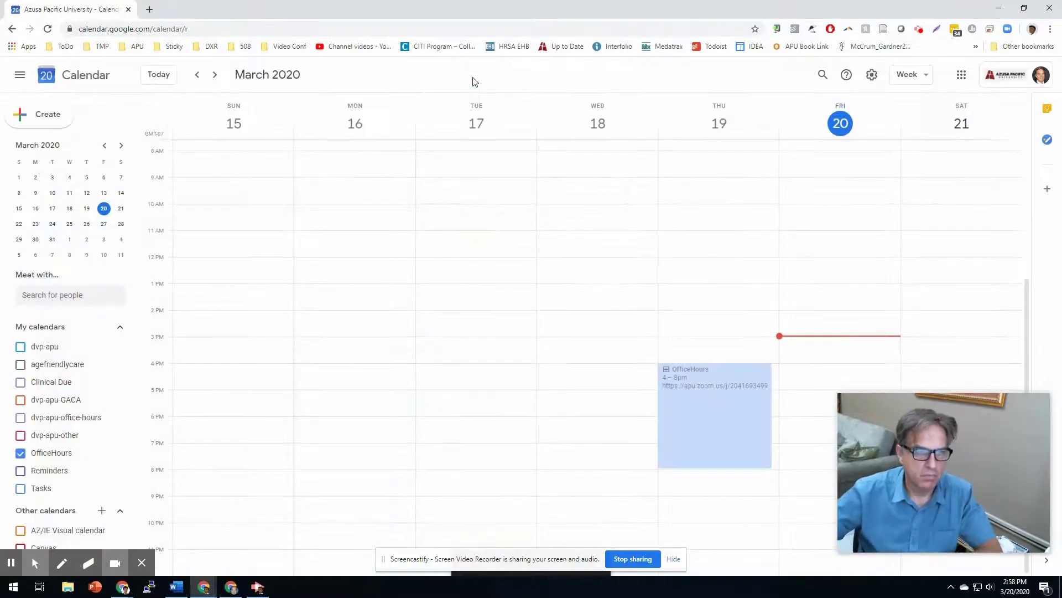
Open the calendar's appointment page from the saved OfficeHours event and examine Thursday's bookable slots.
left_click(681, 379)
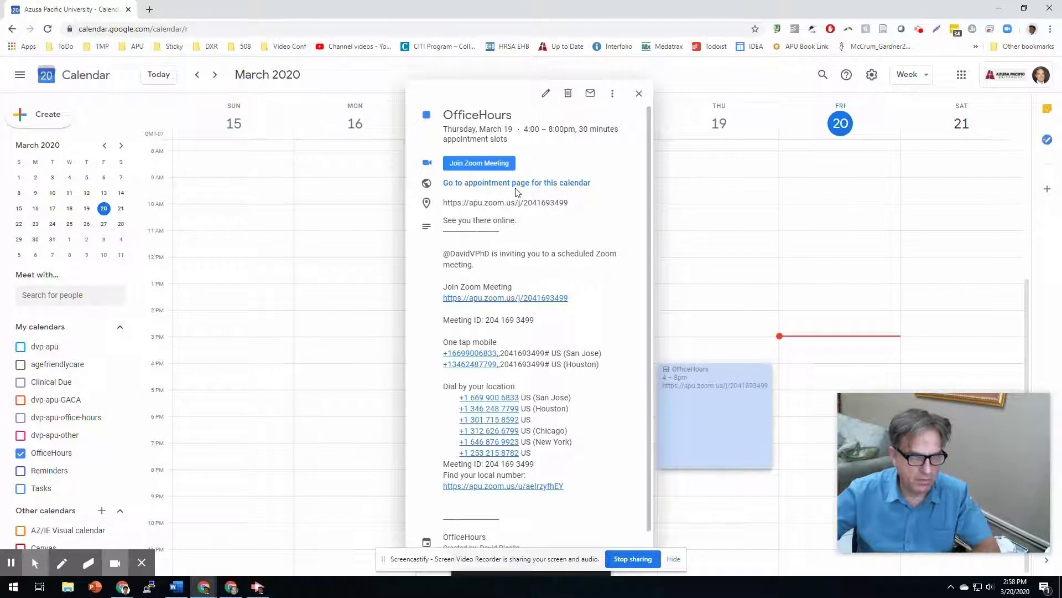
left_click(484, 186)
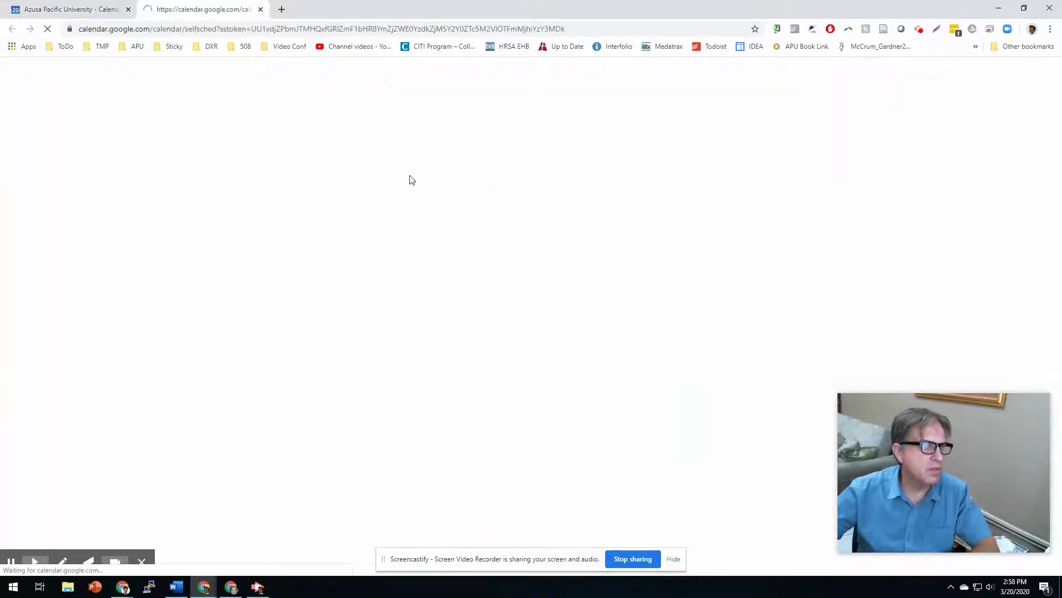
scroll(534, 310, "up", 3)
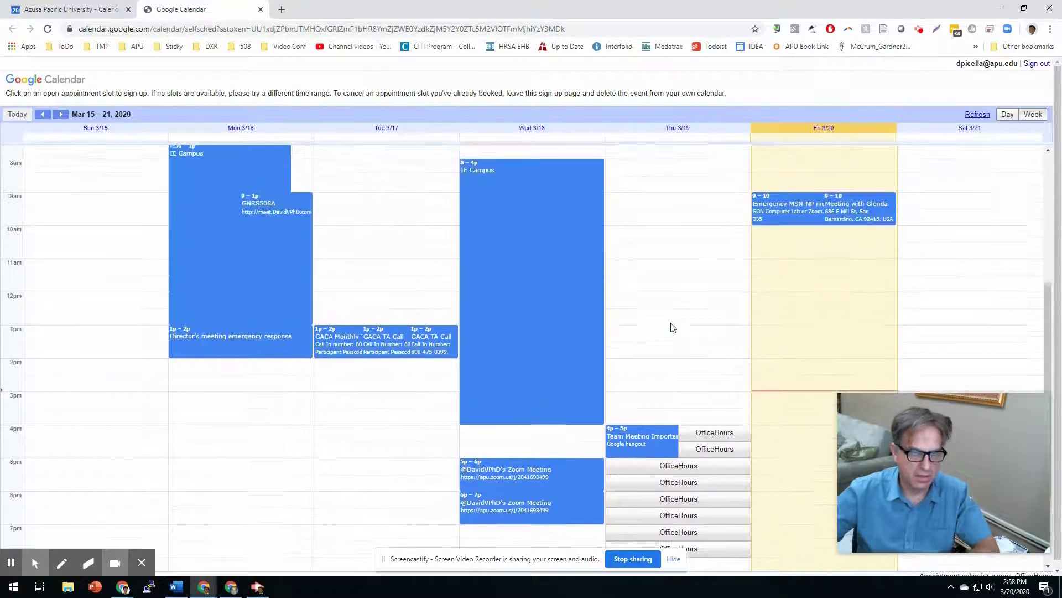
scroll(535, 310, "down", 1)
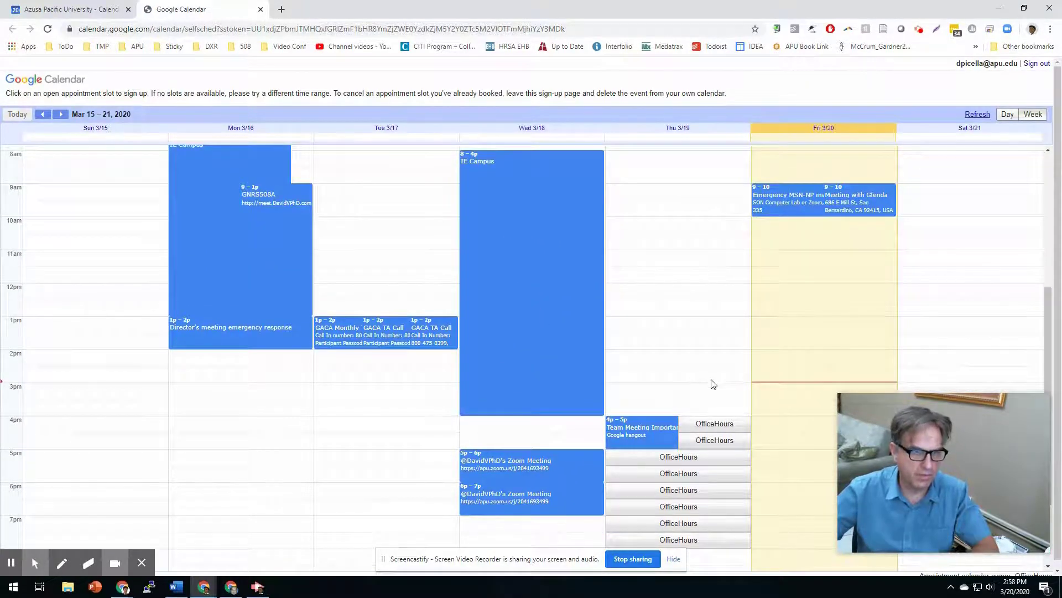
scroll(708, 379, "down", 1)
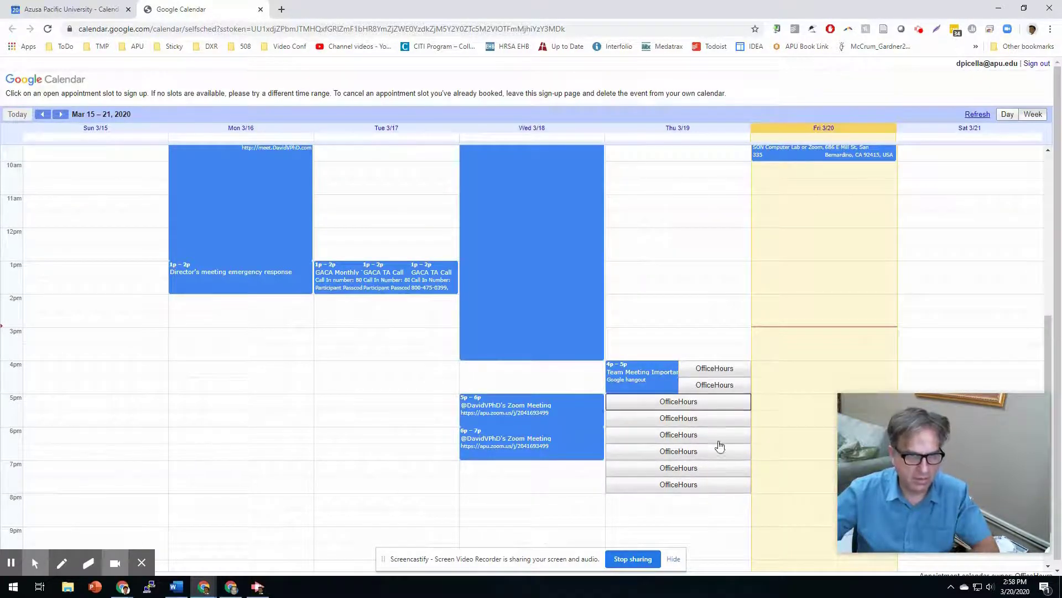
Preview the booking form for Thursday's 4:30pm slot, cancel it, and look over the rest of the week.
left_click(718, 390)
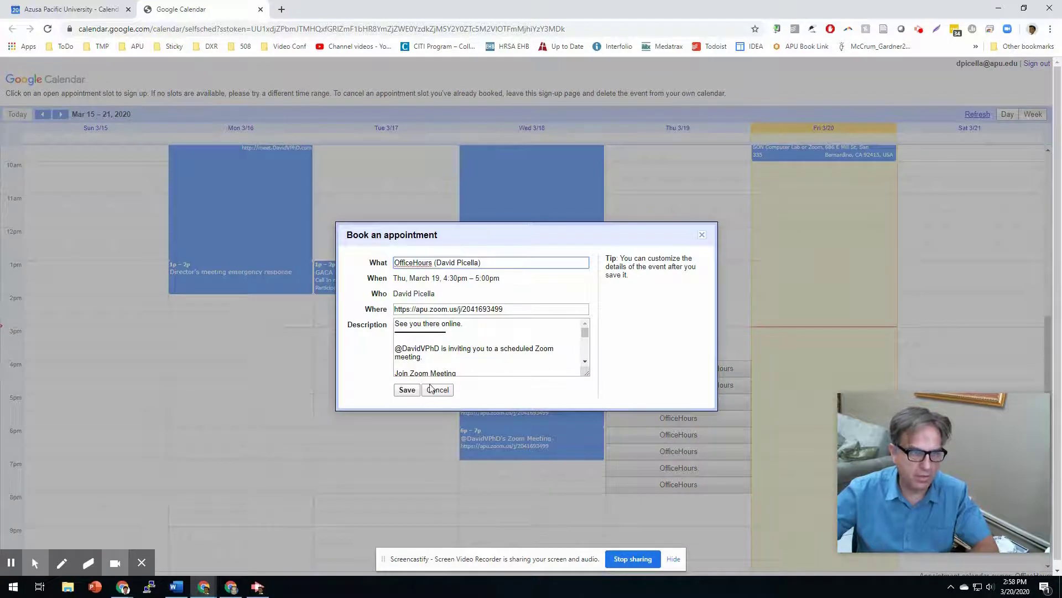
left_click(430, 390)
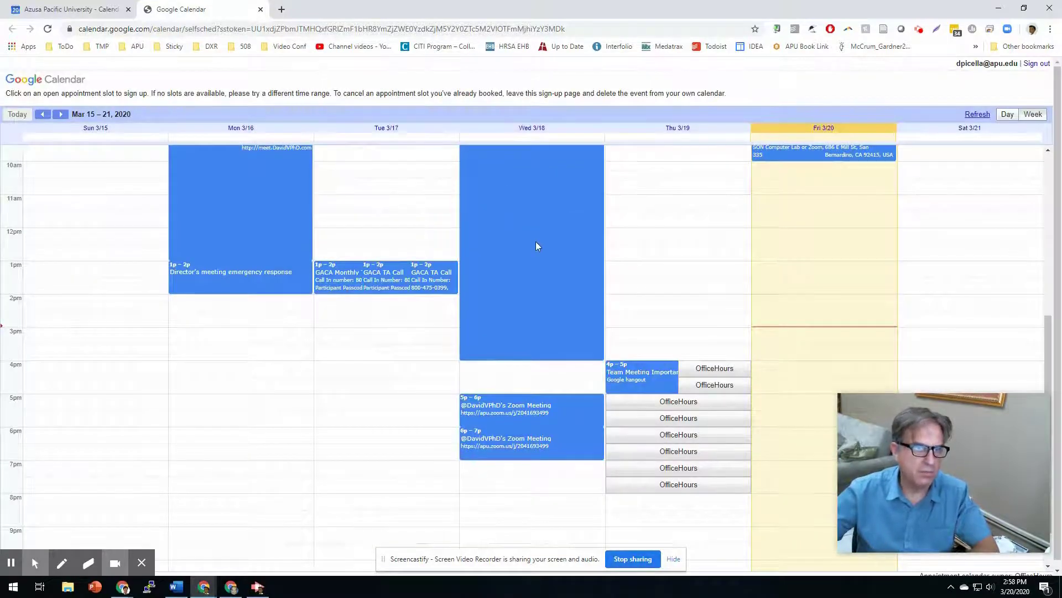
scroll(539, 244, "up", 2)
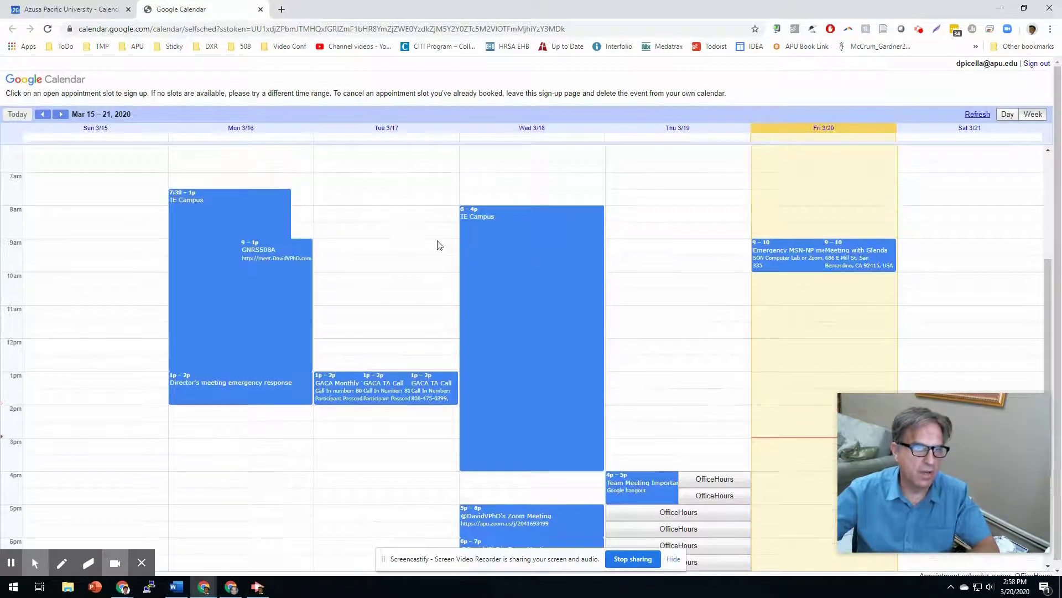
Close the sign-up page, then reopen it from Thursday's OfficeHours event and select its full web address.
left_click(260, 10)
left_click(638, 94)
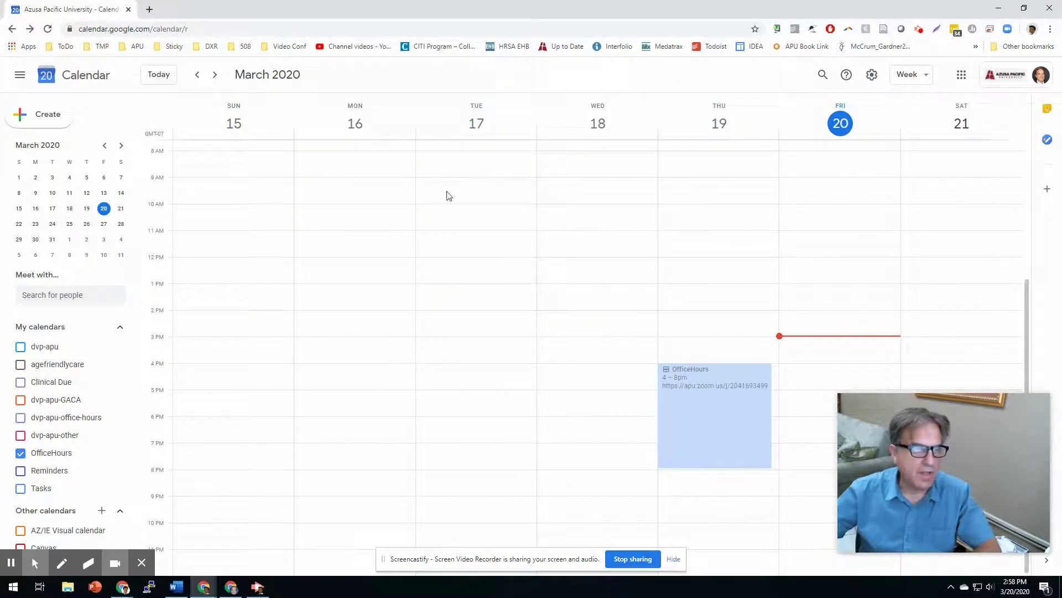
left_click(709, 387)
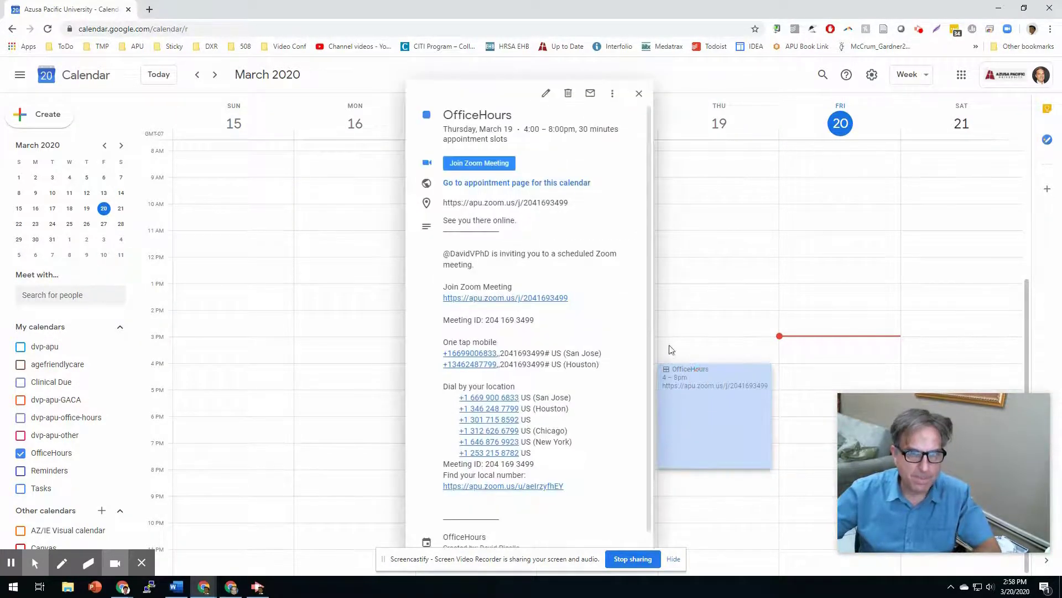
left_click(540, 188)
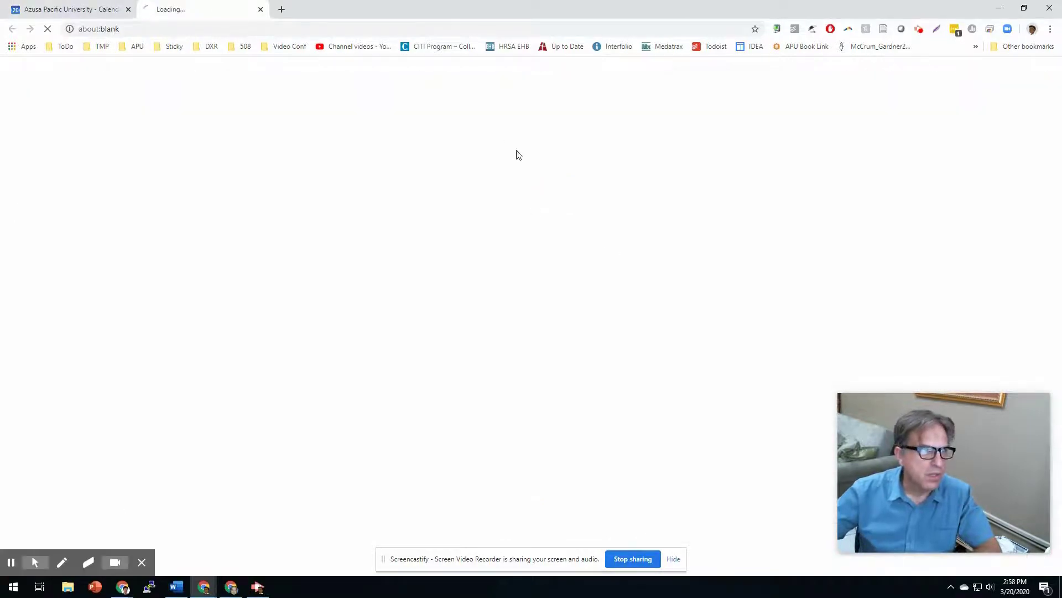
left_click(577, 28)
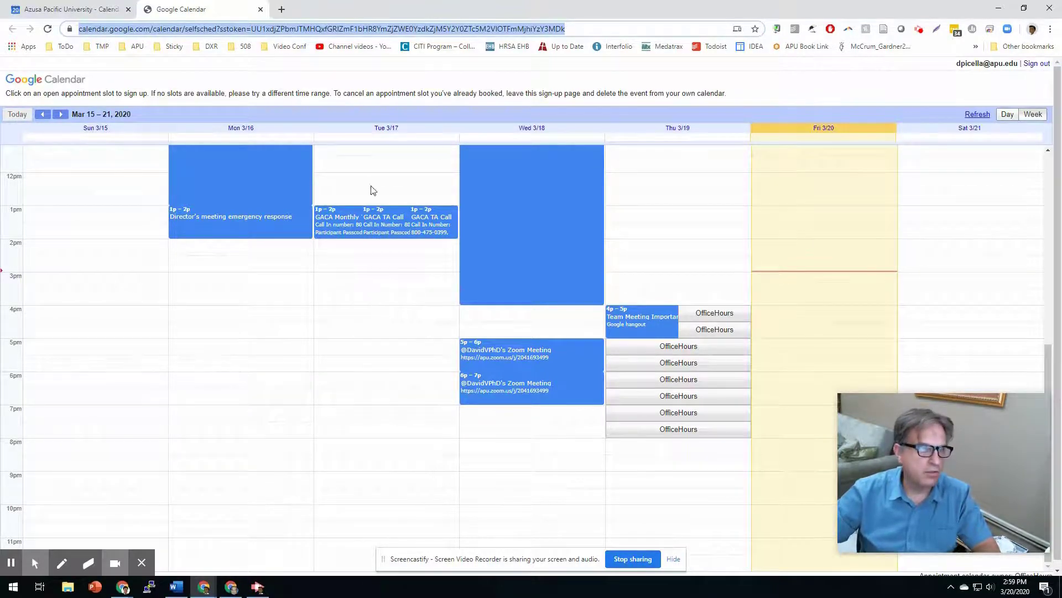
Bring the browser window with the faculty profile into view and open the Appointments link under Related Links.
left_click_drag(1061, 5, 557, 1)
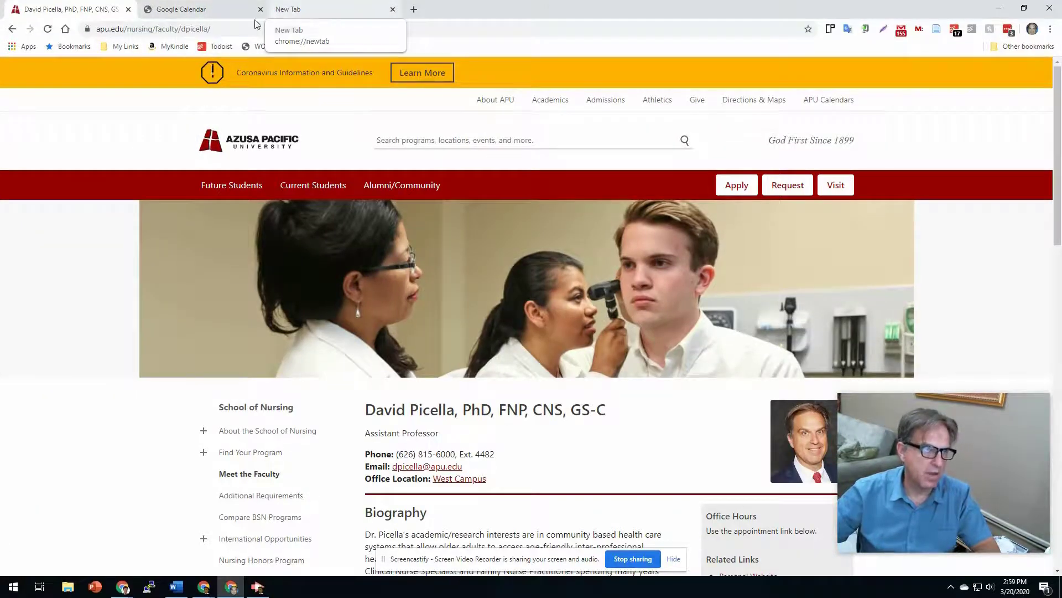
scroll(654, 349, "down", 3)
scroll(655, 348, "down", 1)
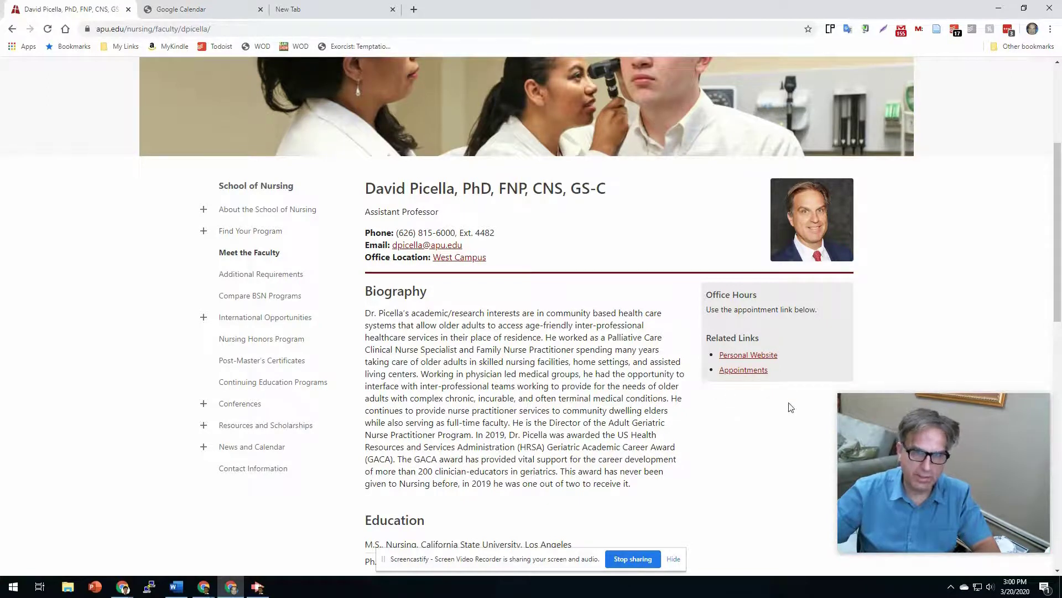
left_click(741, 371)
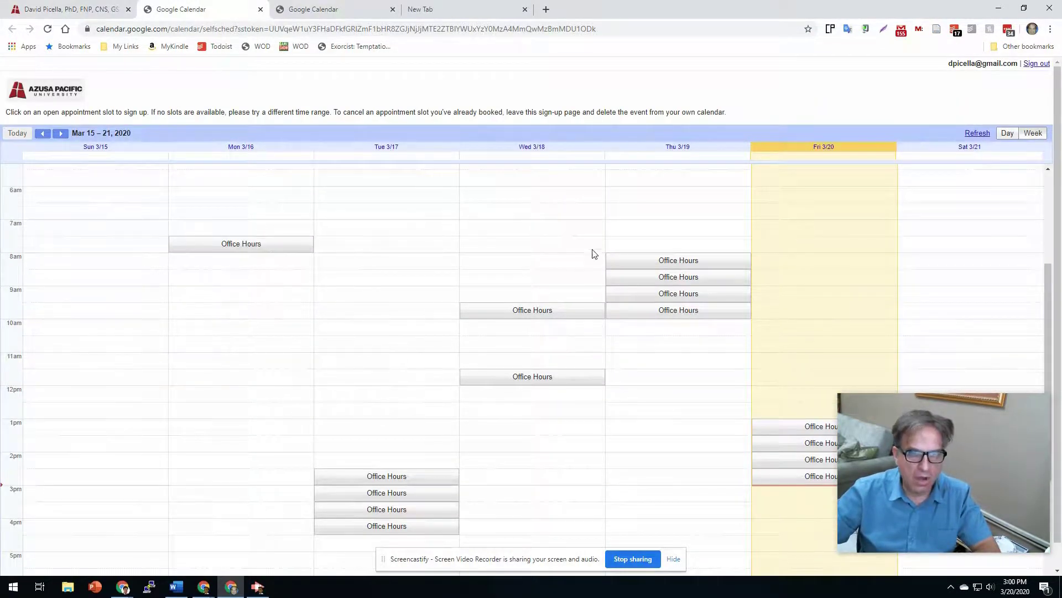
Look through the Office Hours slots offered in the following weeks and return to the week of March 15 – 21, 2020.
scroll(712, 360, "down", 1)
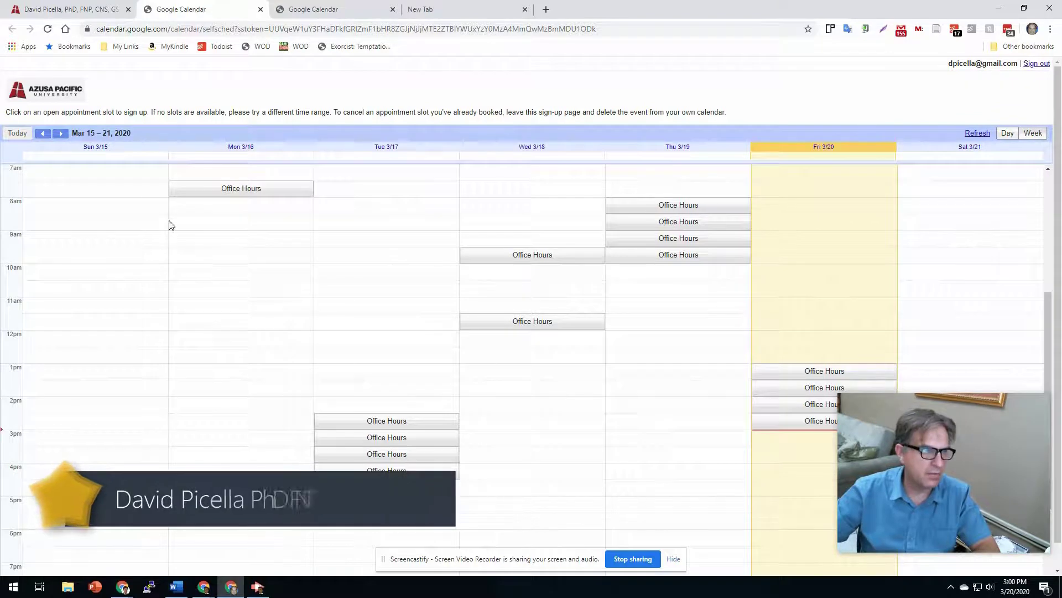
left_click(60, 133)
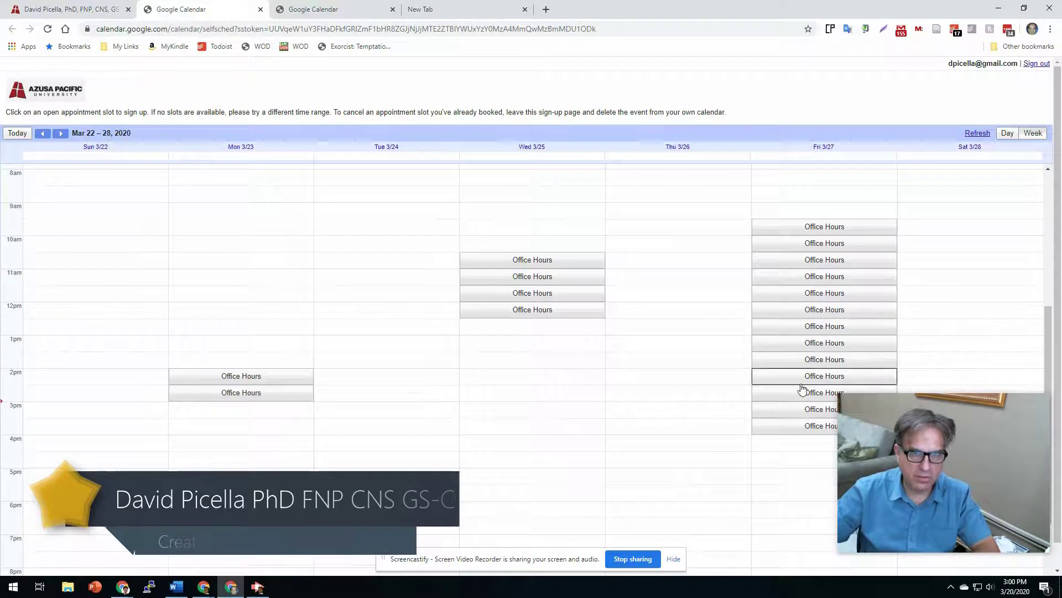
left_click(61, 133)
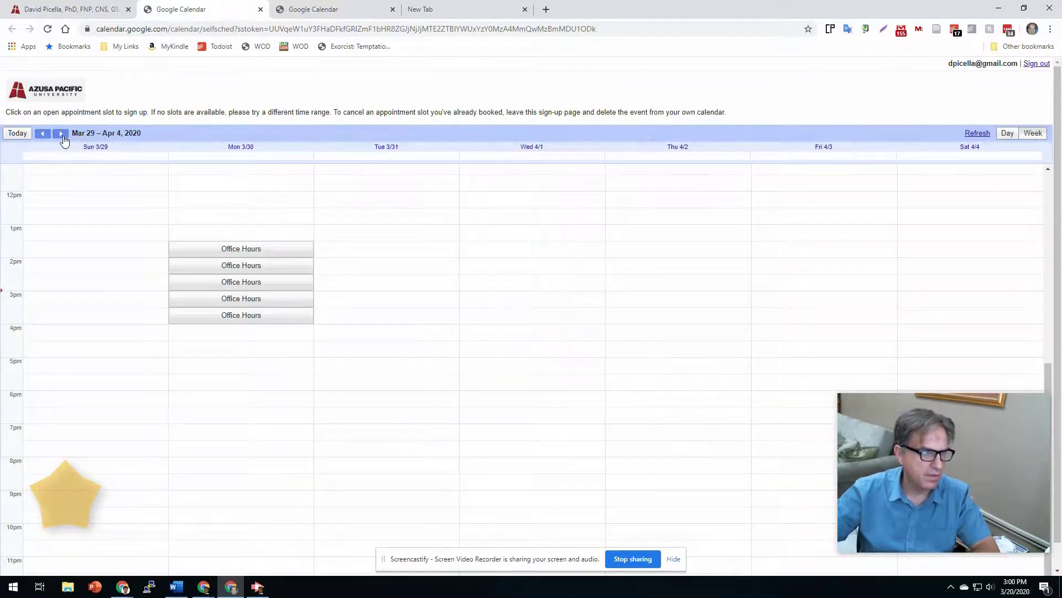
left_click(60, 134)
left_click(43, 135)
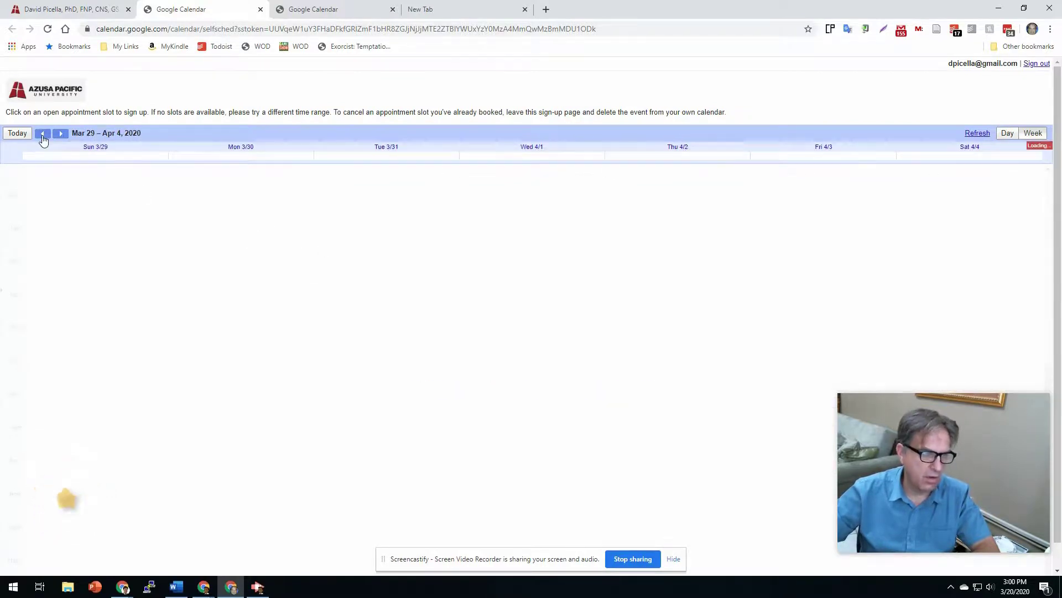
left_click(42, 135)
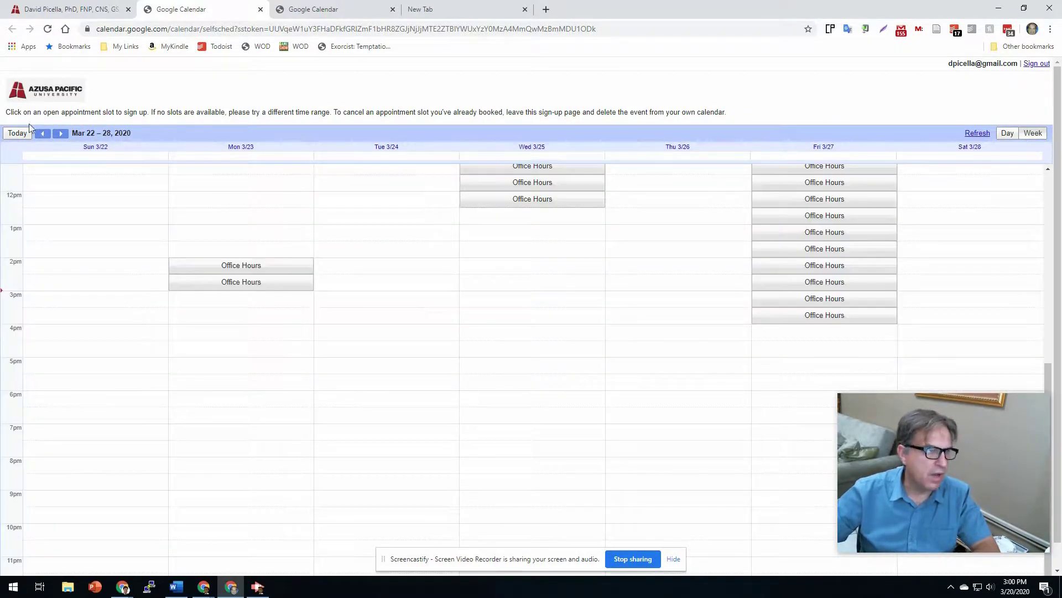
left_click(42, 134)
Examine the week's bookable Office Hours slots, including those on Thursday morning.
scroll(562, 343, "up", 1)
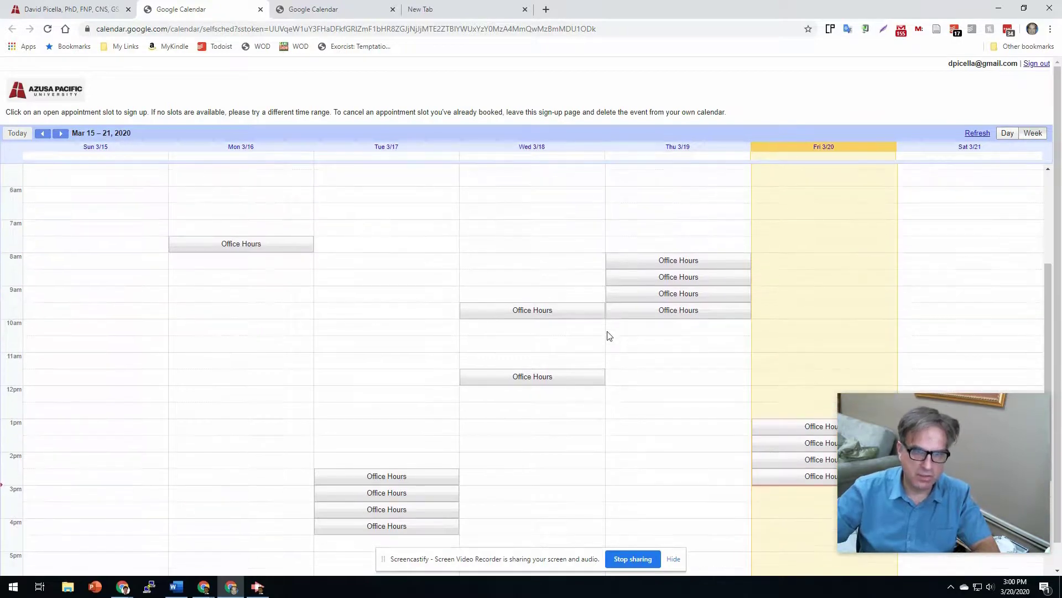
scroll(607, 335, "down", 1)
scroll(631, 313, "down", 1)
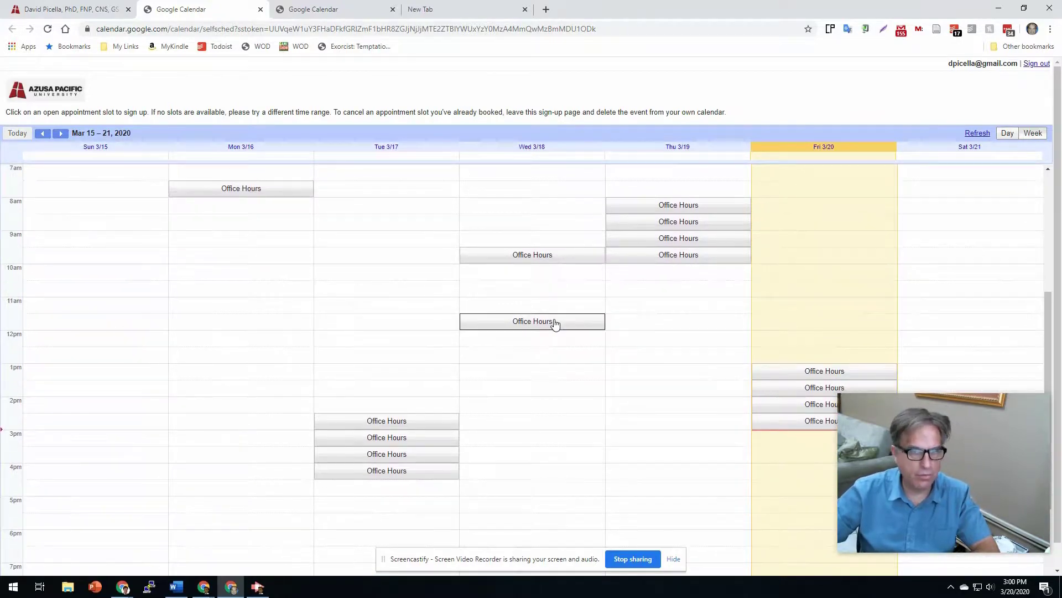
left_click(701, 258)
left_click(702, 235)
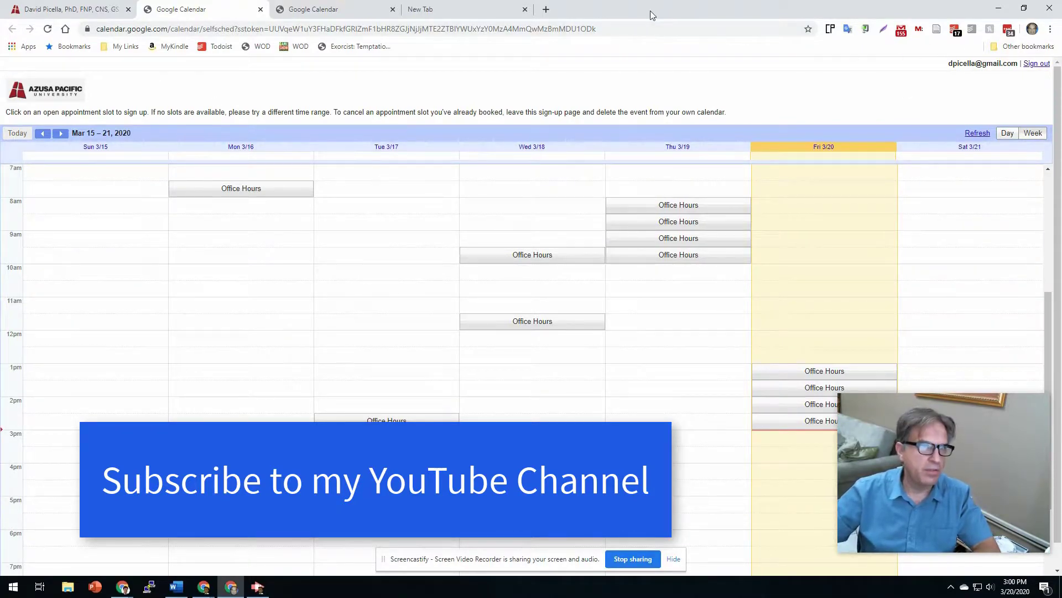
Move the faculty profile's browser window out of the way to return to the OfficeHours appointment page.
left_click_drag(650, 11, 1060, 66)
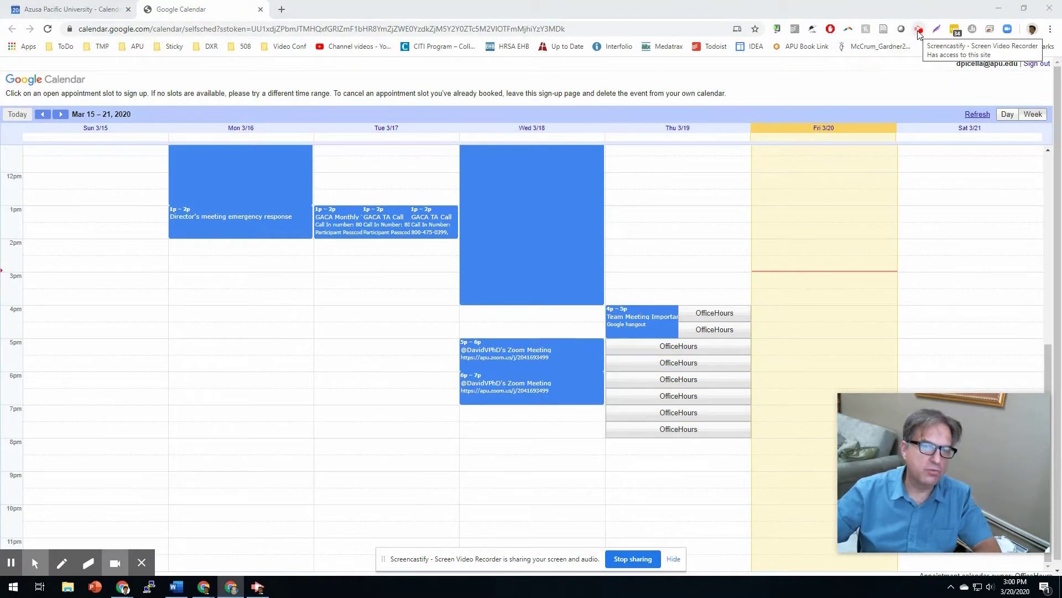
left_click(919, 31)
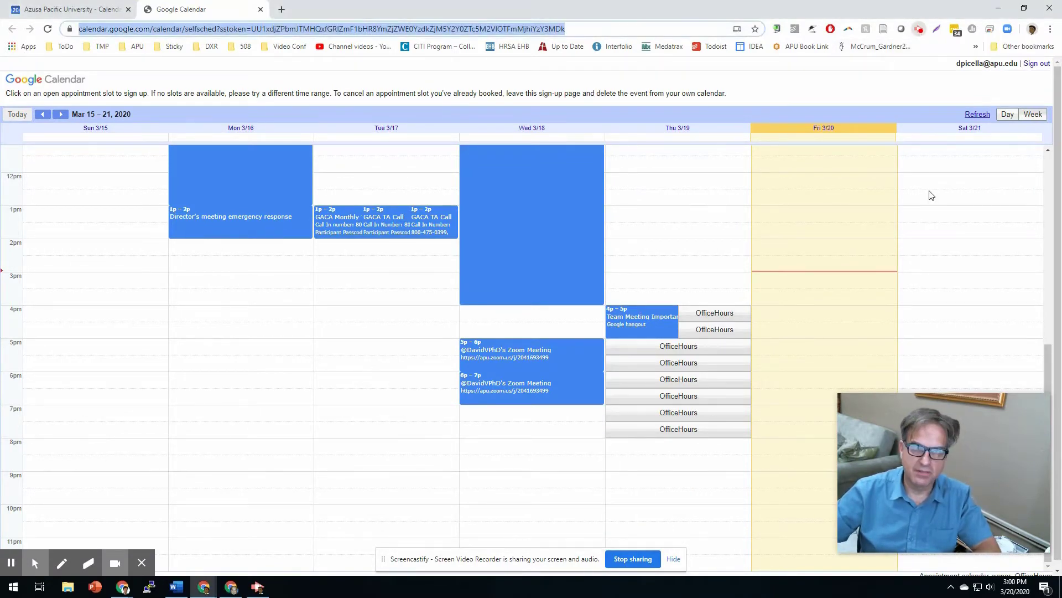